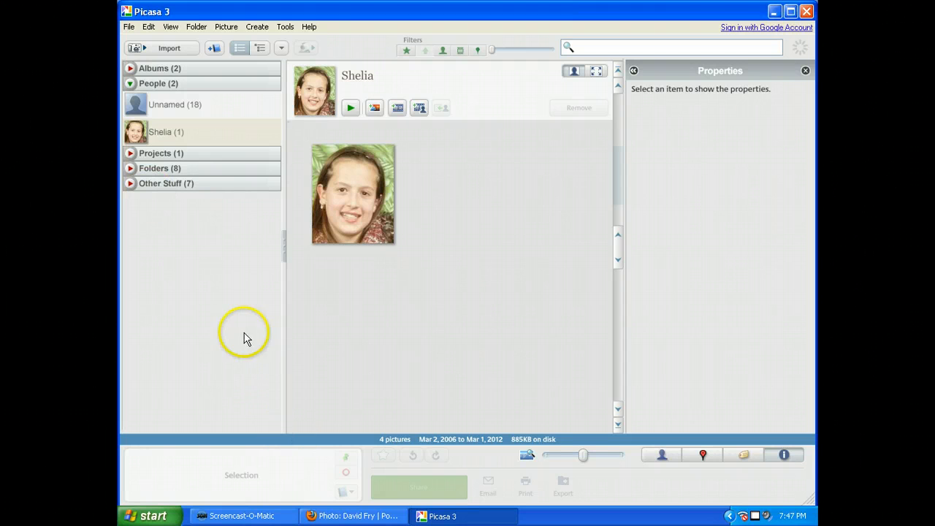
Step: Expand the Folders section of the library
click(131, 183)
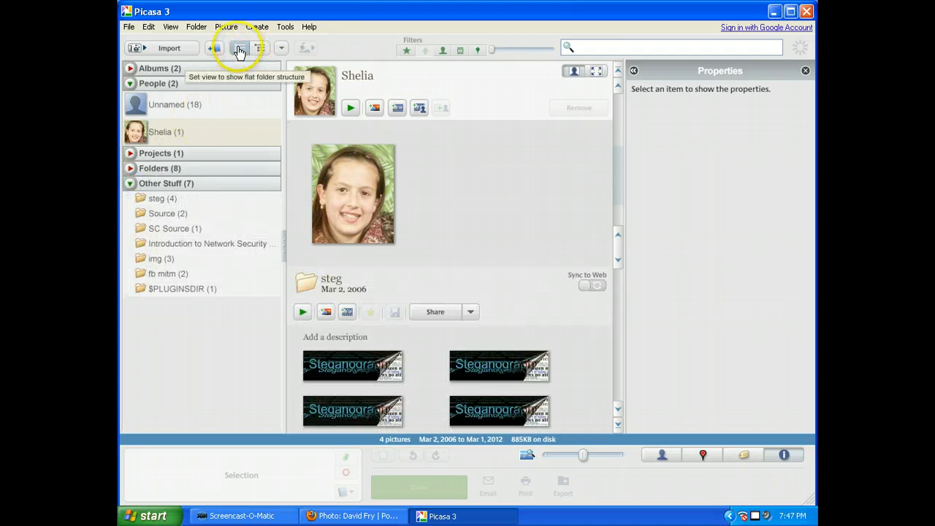
click(131, 183)
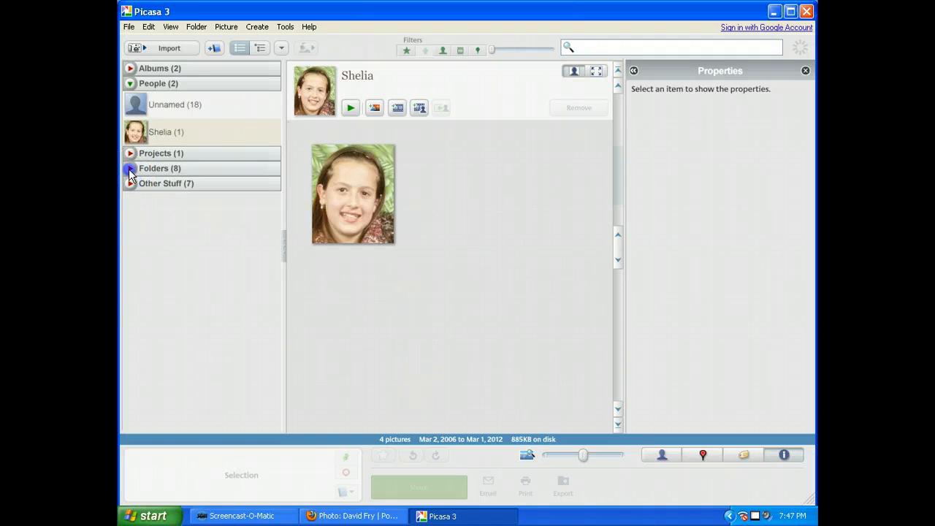
click(129, 169)
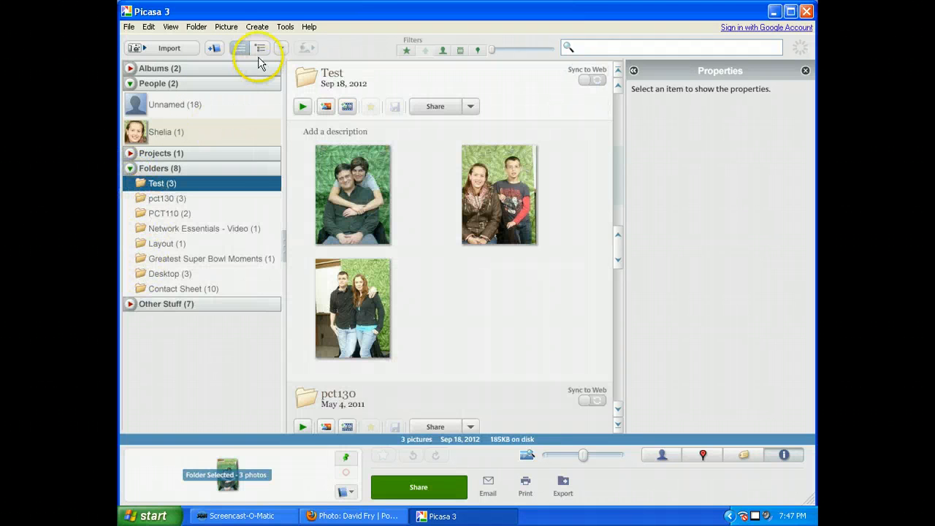
Step: Sort the library folders by date
click(280, 48)
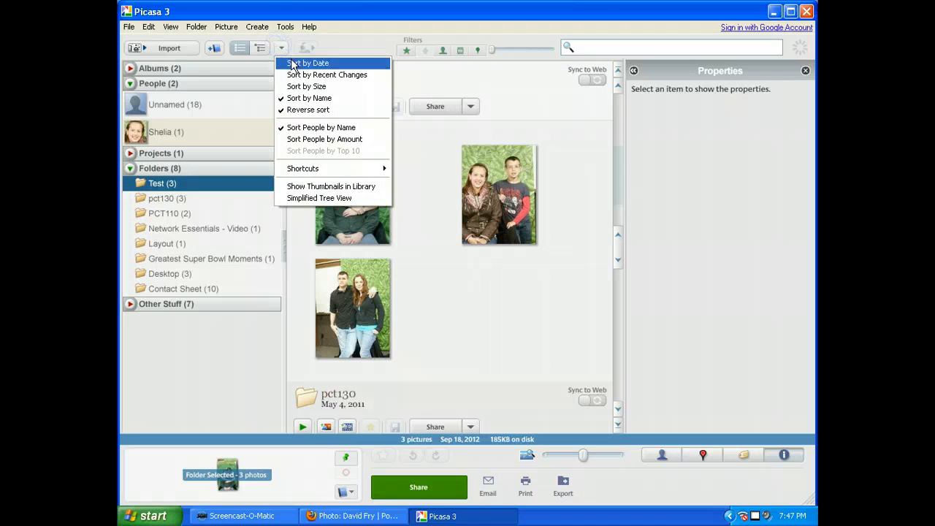
click(293, 63)
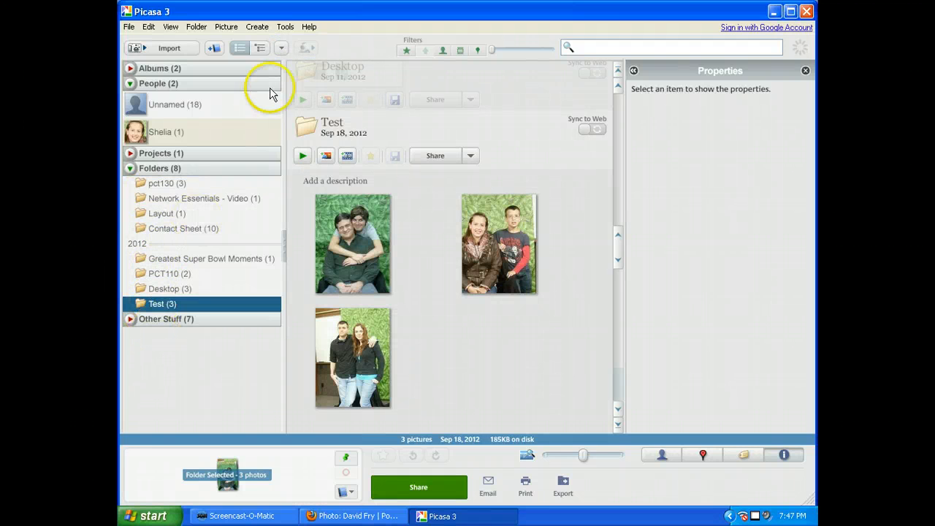
Step: Sort the library folders by recent changes
click(282, 48)
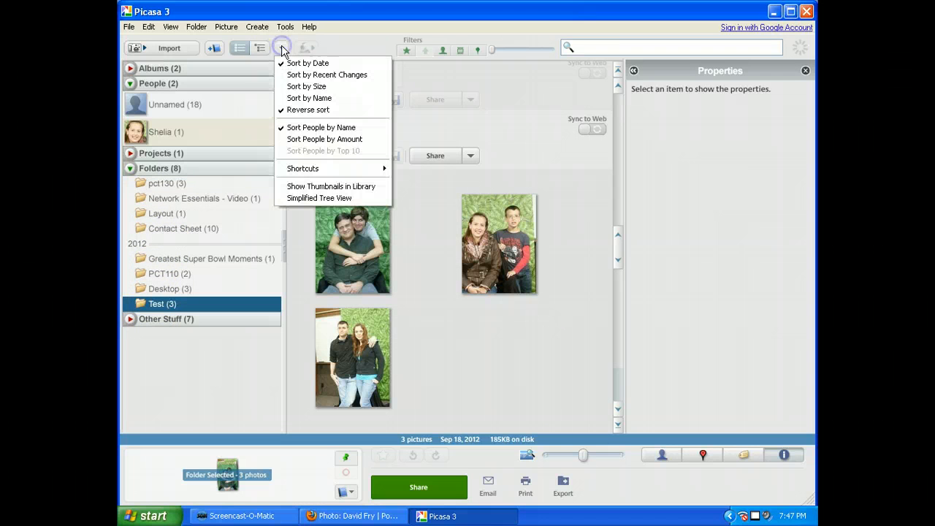
click(307, 76)
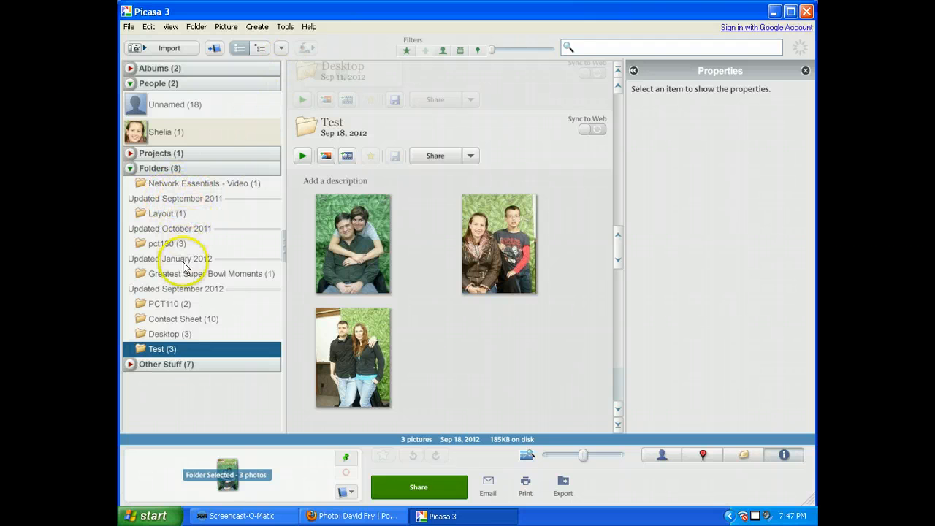
Step: Turn off reverse sorting of the library folders
click(281, 48)
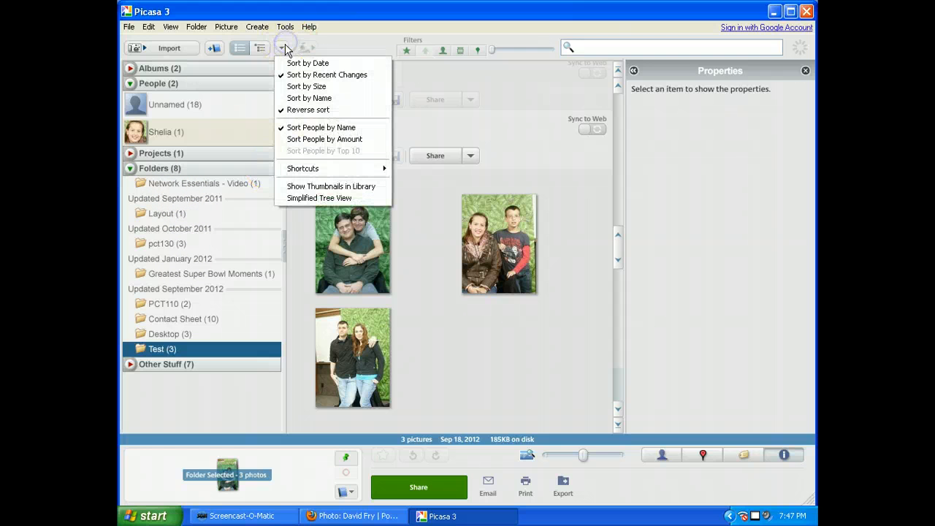
click(286, 110)
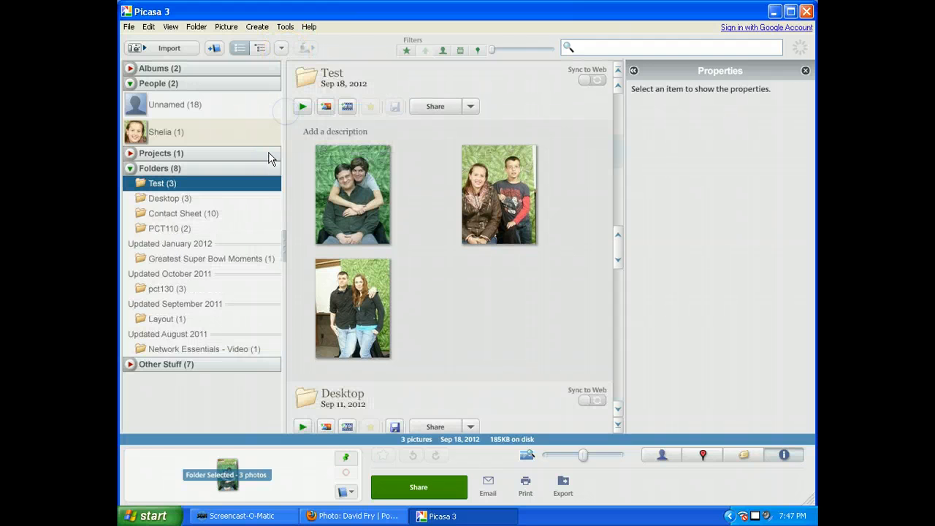
click(282, 48)
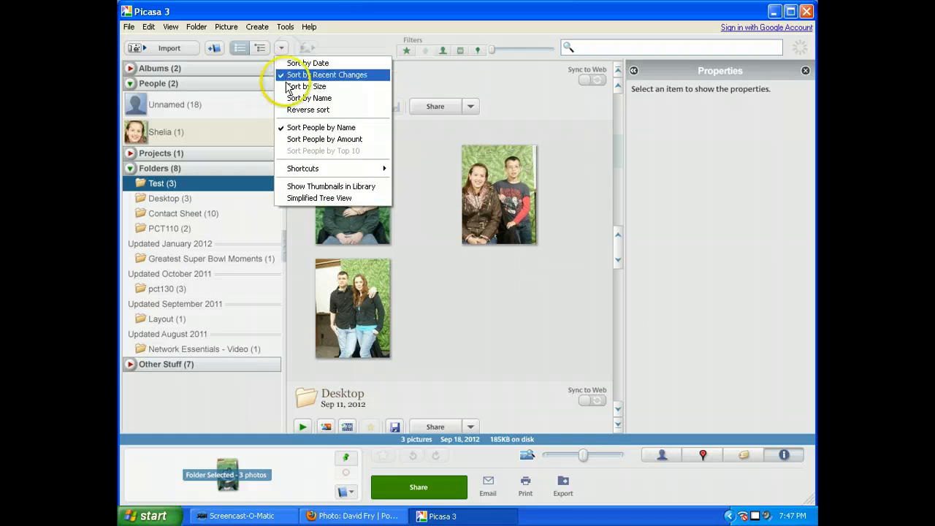
click(198, 217)
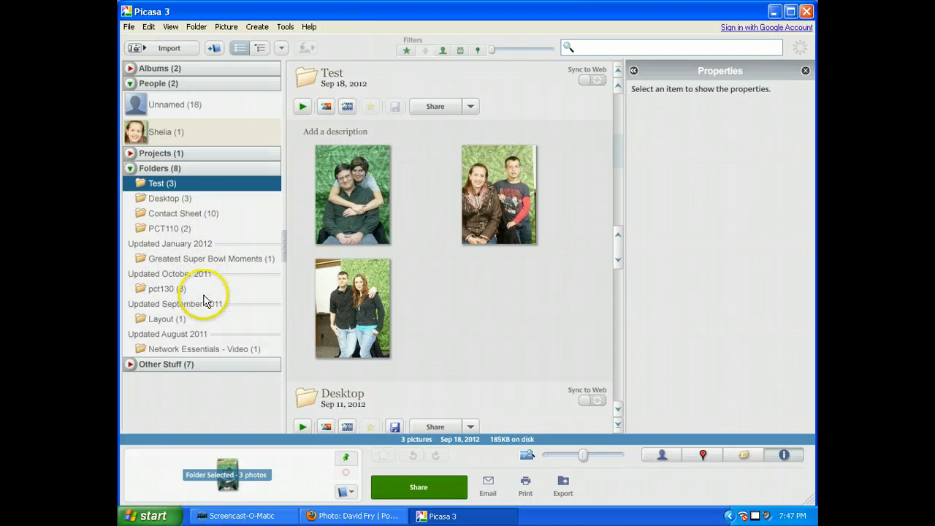
Step: Browse the contents of the Desktop, Test, Contact Sheet and PCT110 folders
click(161, 198)
click(159, 183)
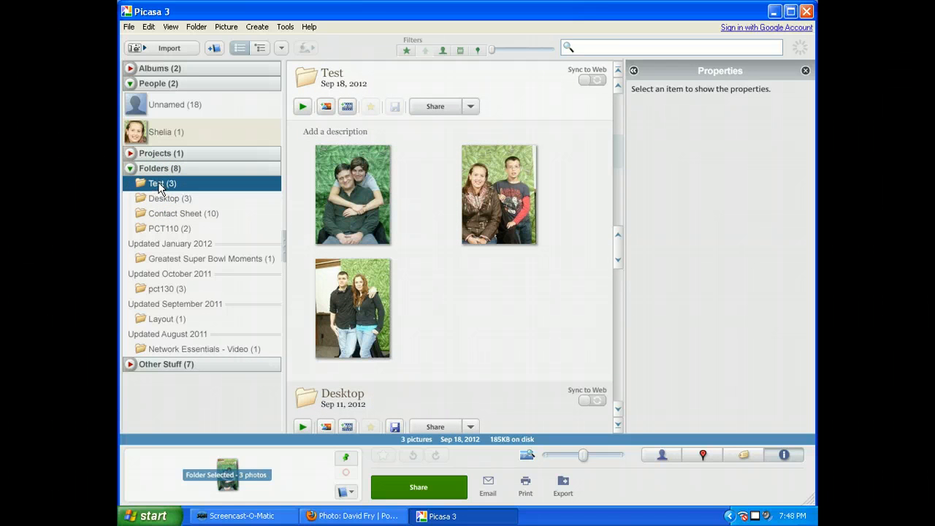
click(167, 201)
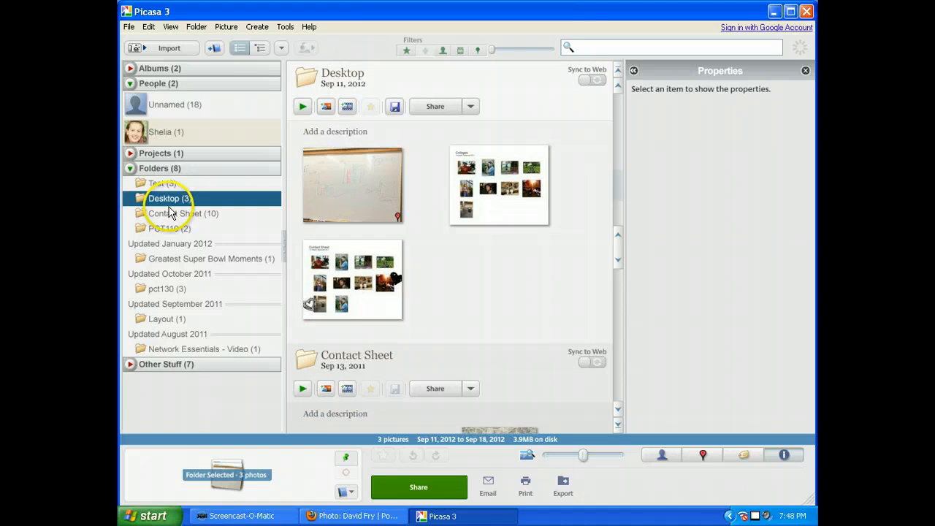
click(171, 213)
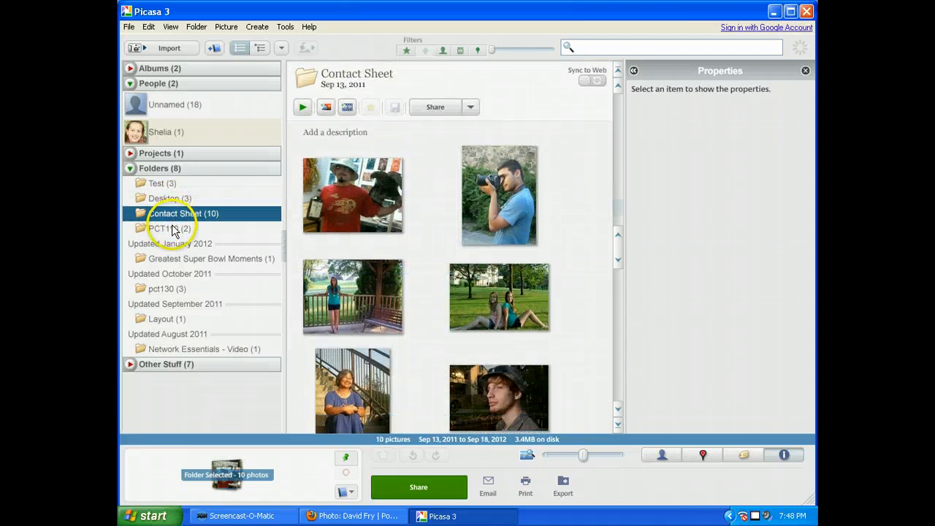
click(174, 230)
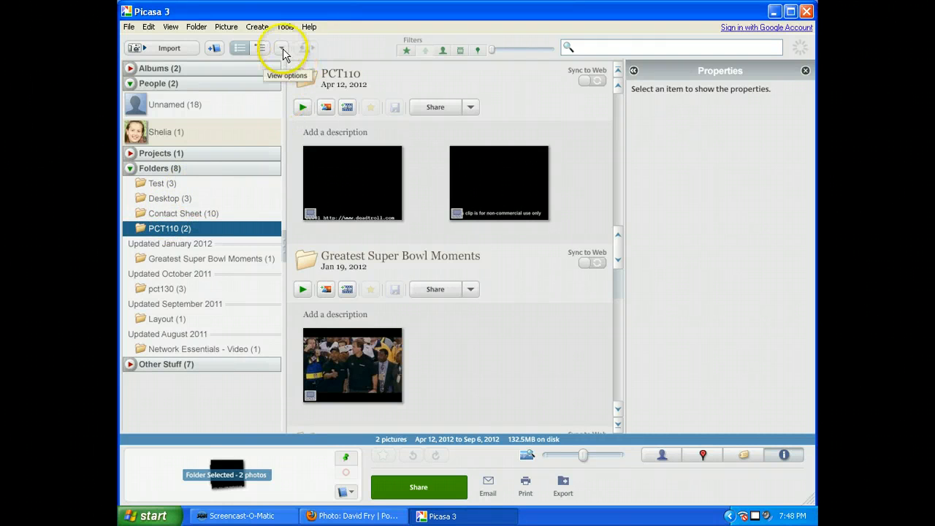
Step: Switch the library folder order to sort by date
click(130, 170)
click(130, 170)
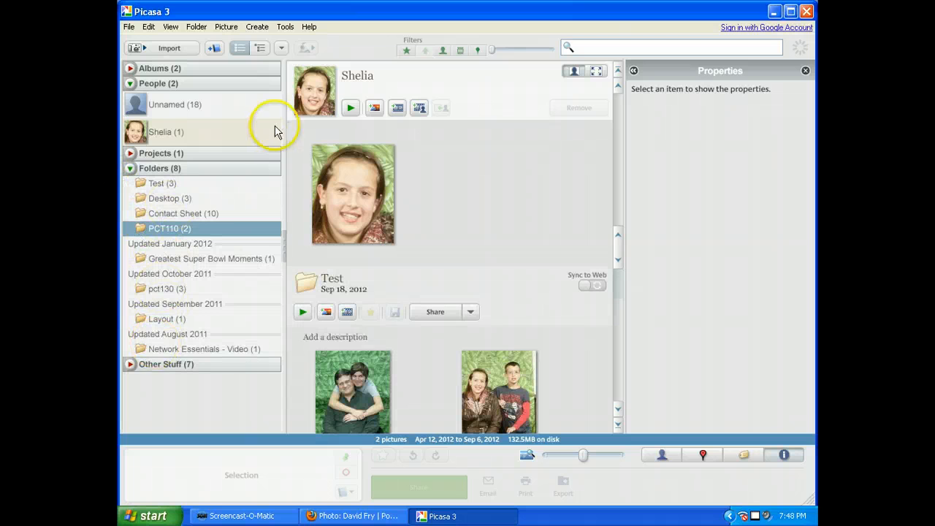
click(282, 48)
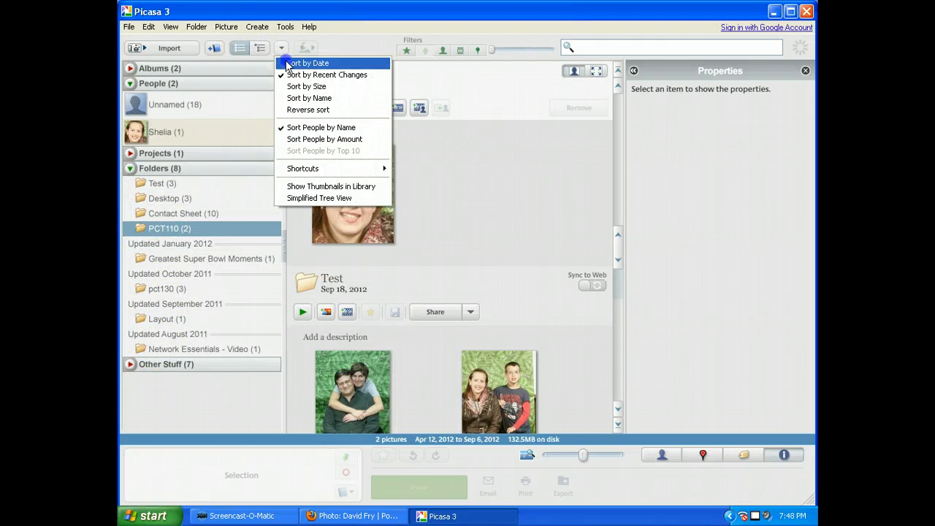
click(306, 64)
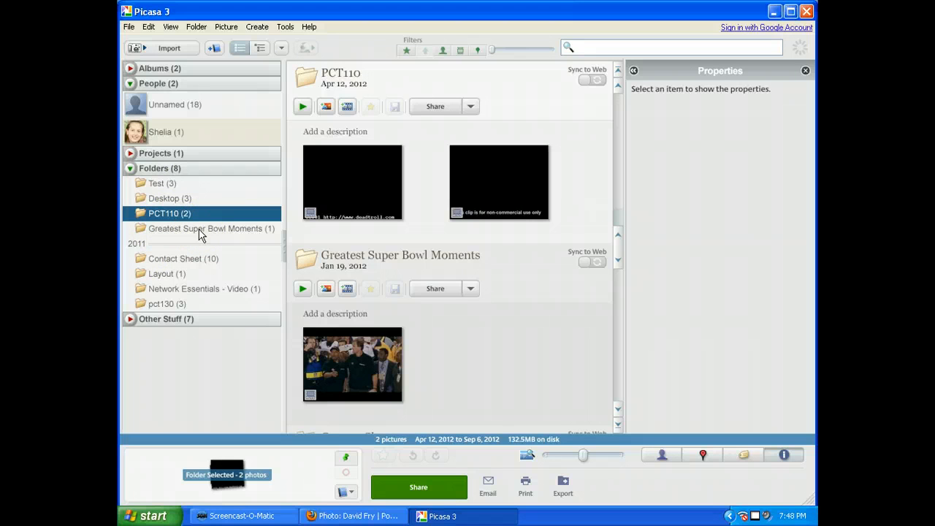
Step: Rename the Test folder to My Test through its folder properties
right_click(164, 183)
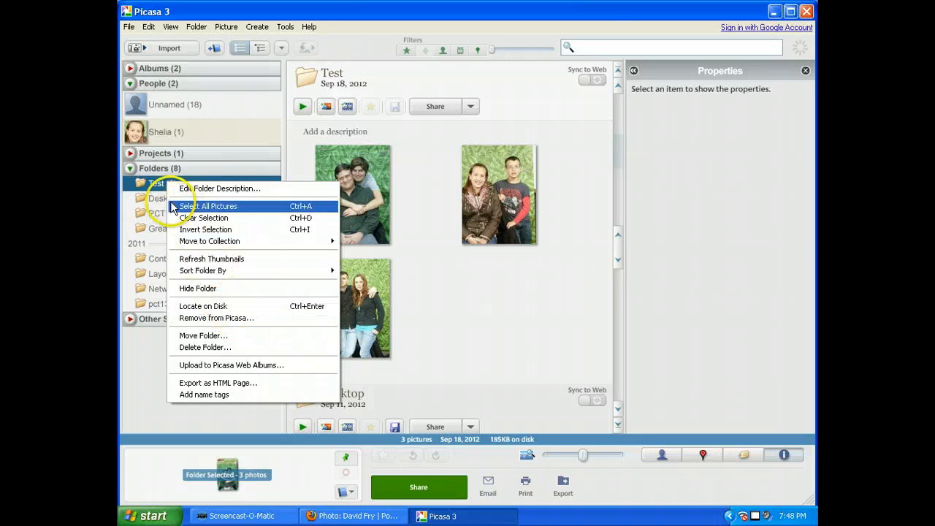
right_click(164, 182)
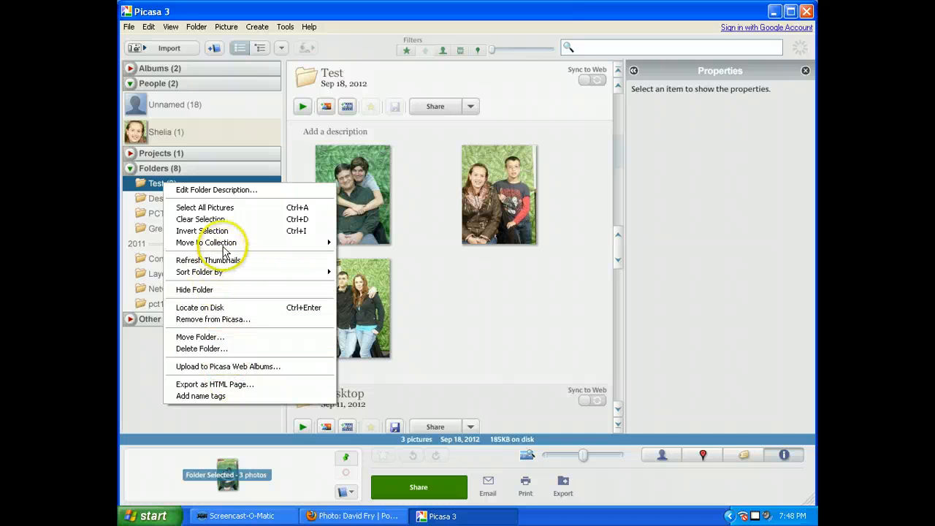
click(222, 192)
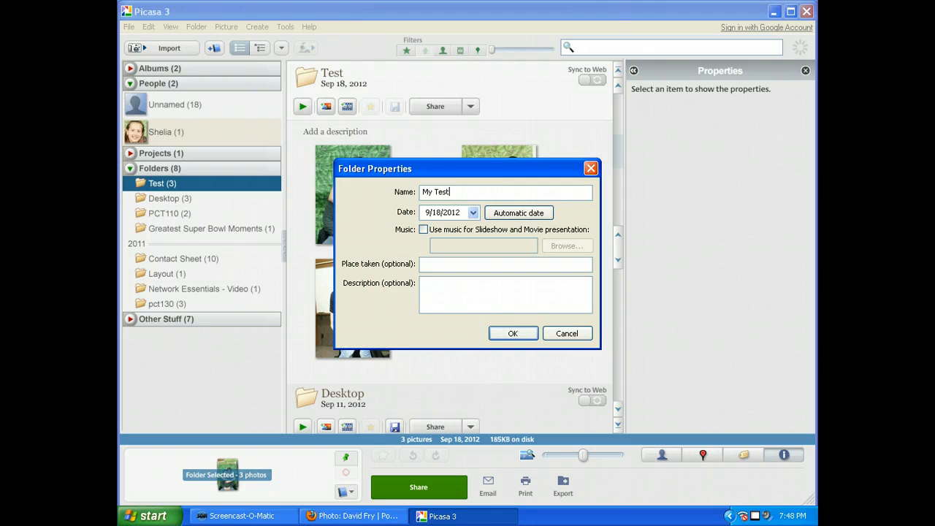
click(509, 333)
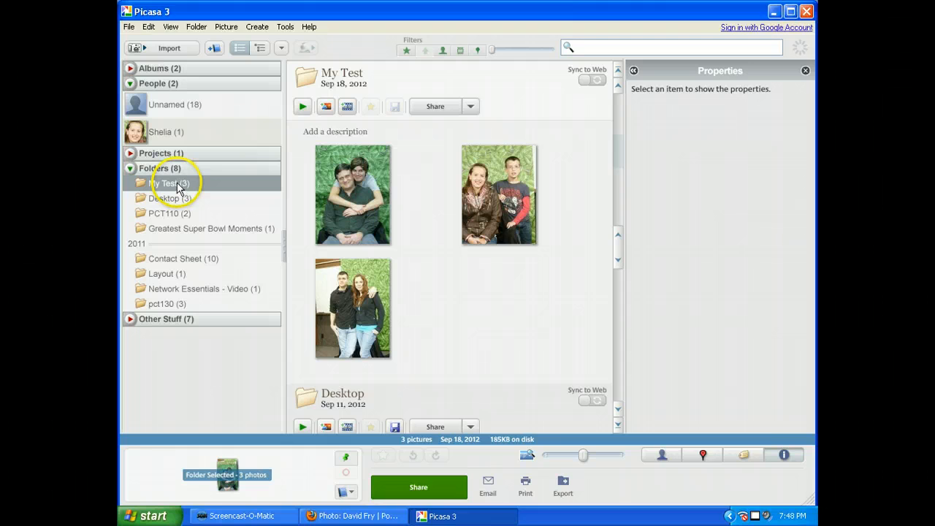
Step: Inspect the My Test folder's pictures on disk in Windows Explorer
key(super+e)
click(285, 211)
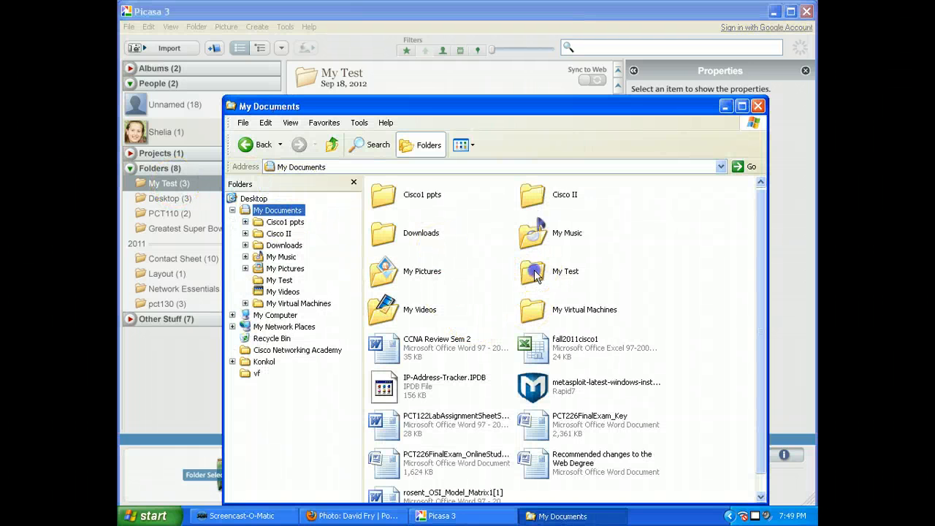
click(535, 274)
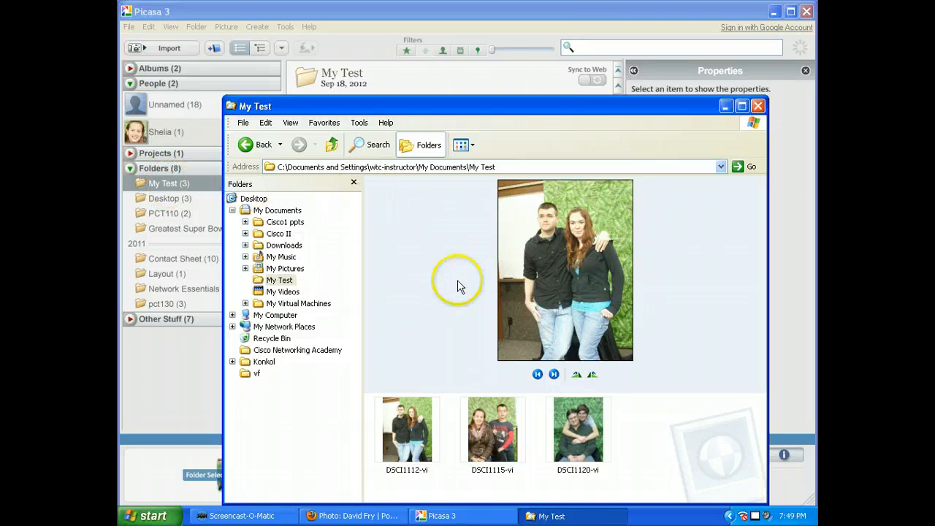
click(758, 106)
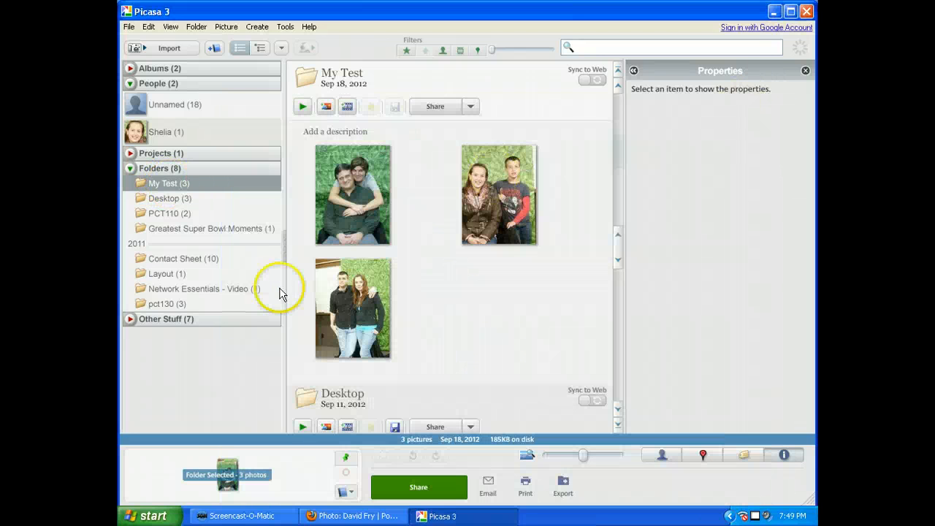
right_click(176, 183)
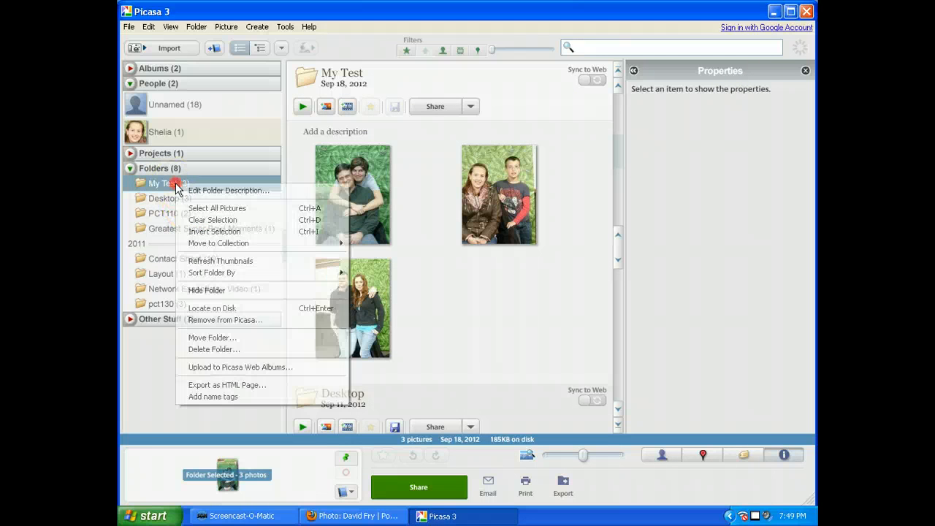
click(132, 172)
click(132, 172)
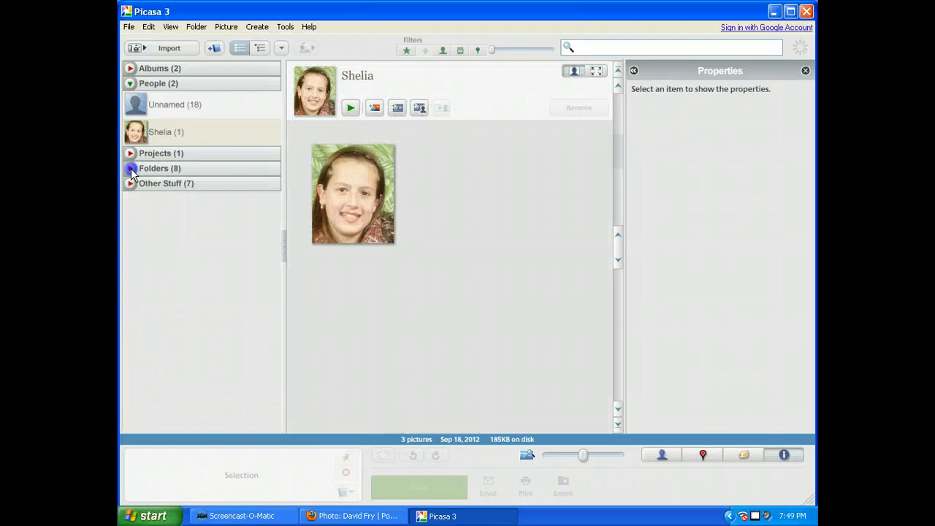
click(131, 171)
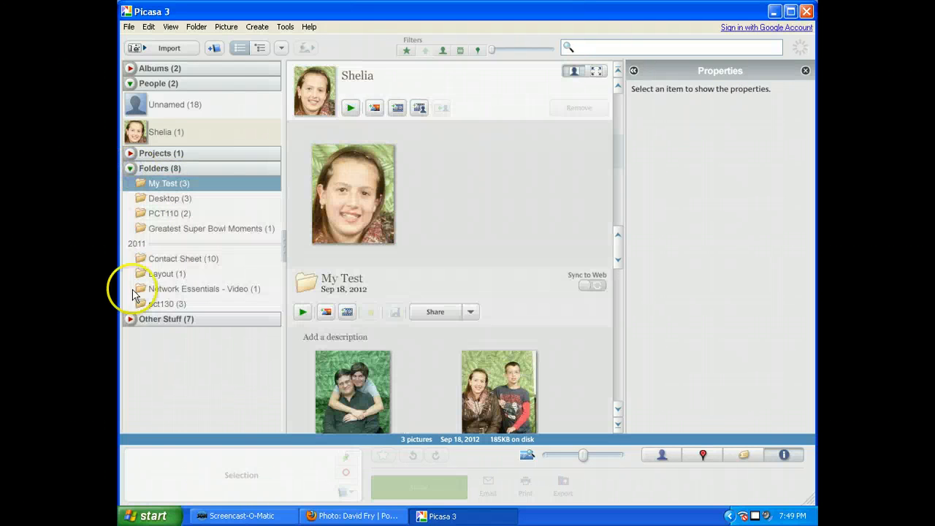
Step: Move the My Test folder to the Projects collection
right_click(173, 185)
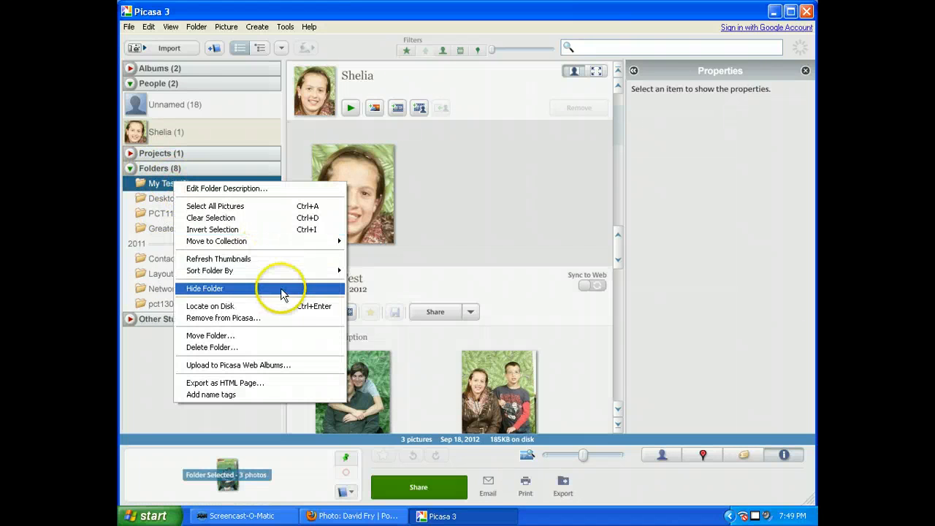
mouse_move(299, 246)
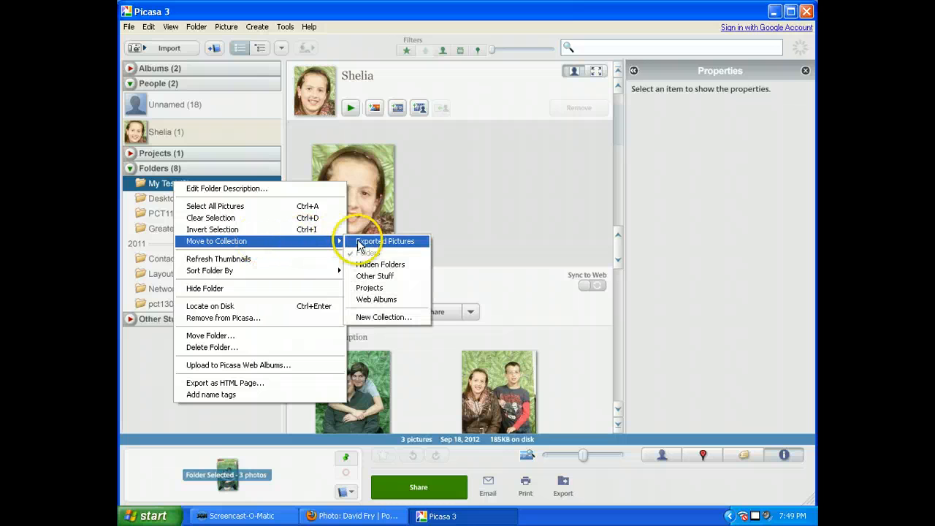
click(359, 287)
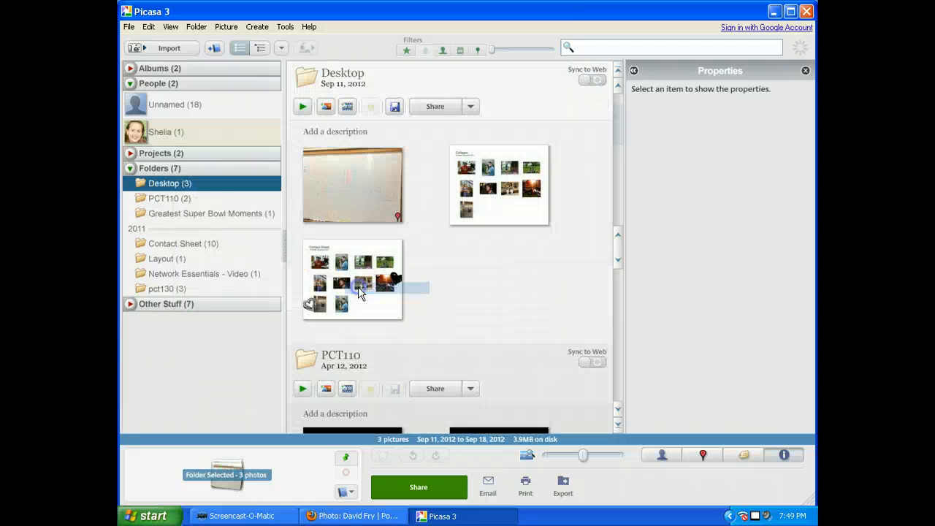
Step: Expand the Projects collection to view the My Test folder
click(130, 153)
click(163, 169)
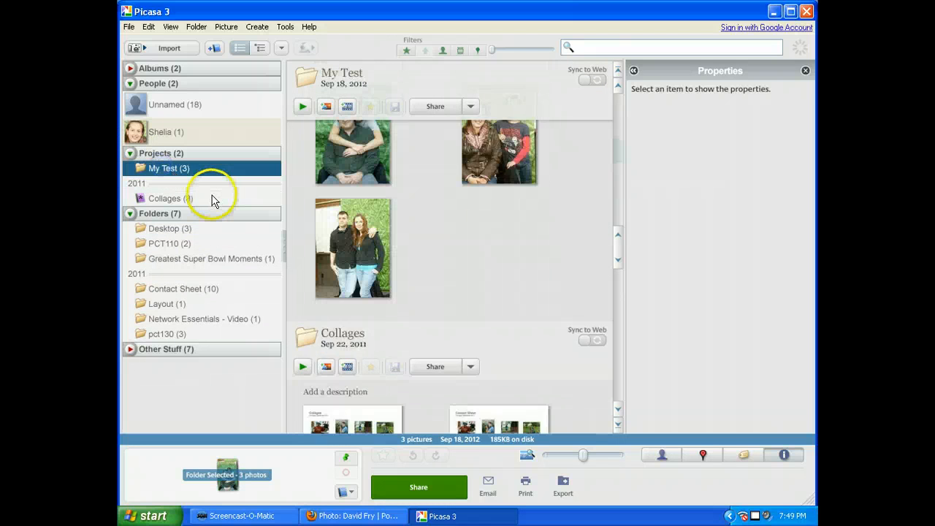
click(130, 153)
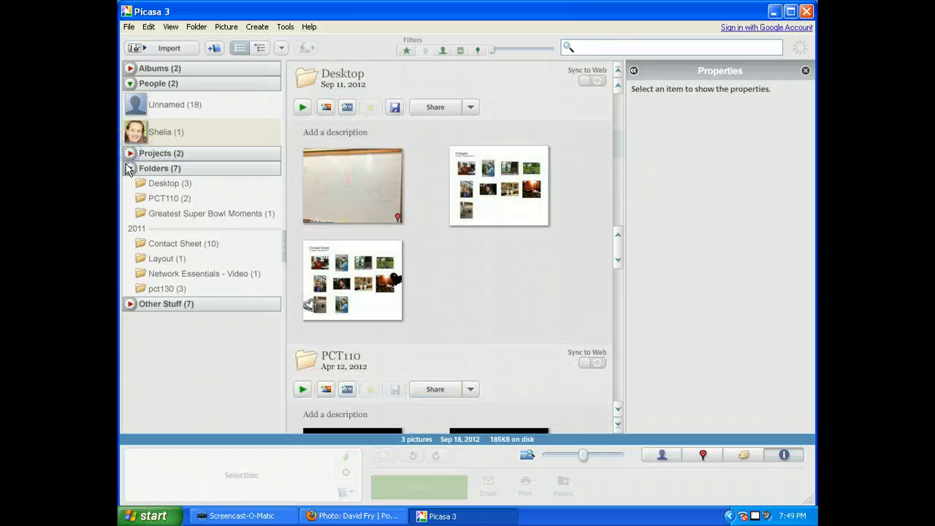
click(129, 168)
click(129, 168)
click(130, 153)
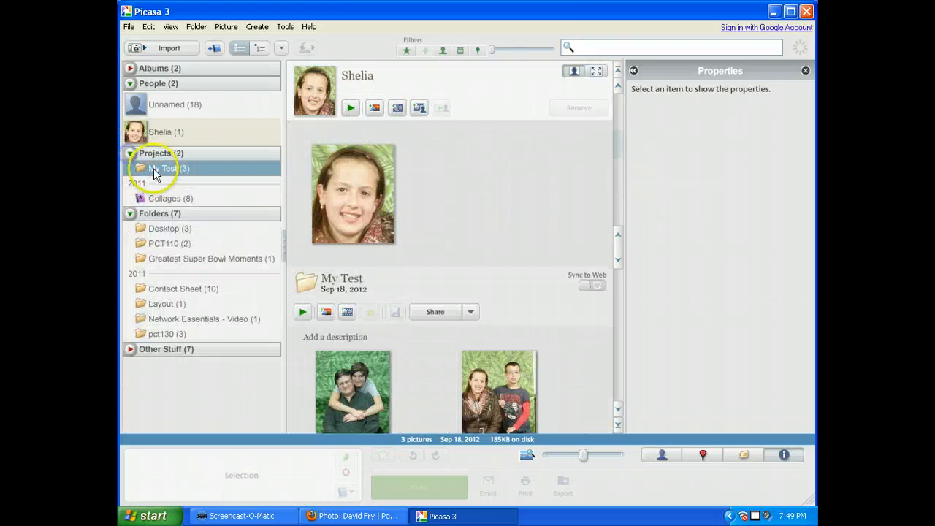
Step: Move the My Test folder into a new collection named Family Photos
right_click(157, 169)
mouse_move(266, 261)
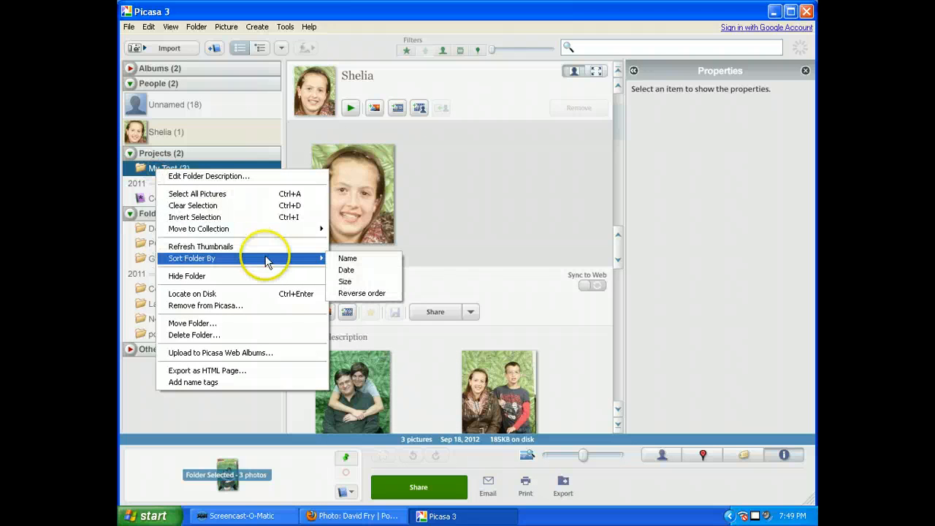
mouse_move(272, 234)
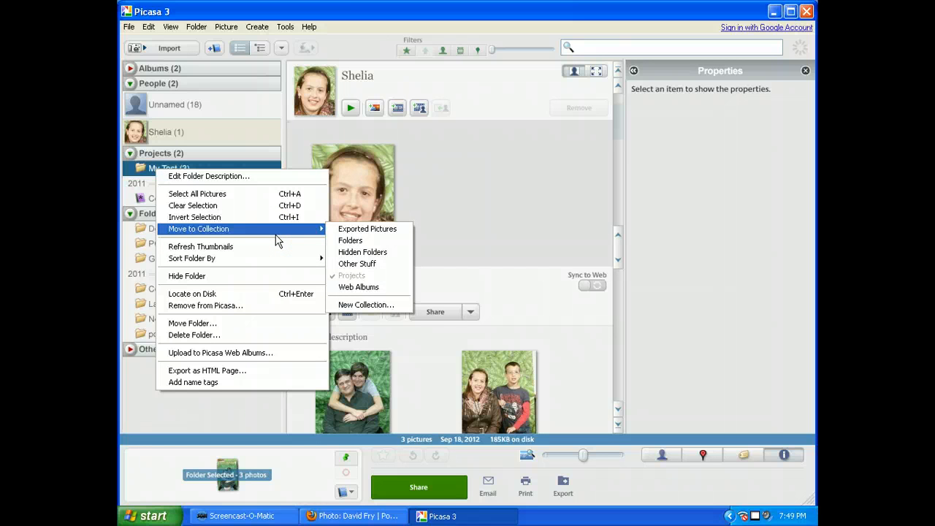
click(362, 305)
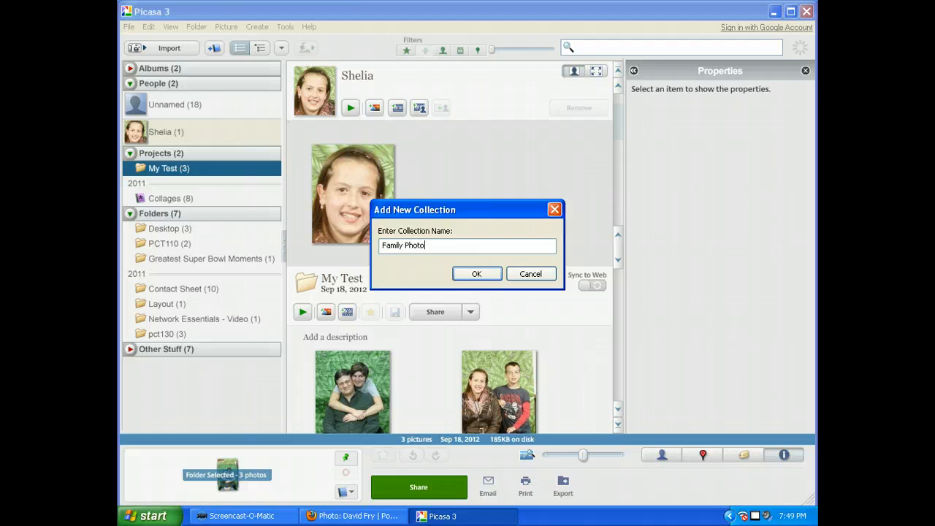
click(479, 273)
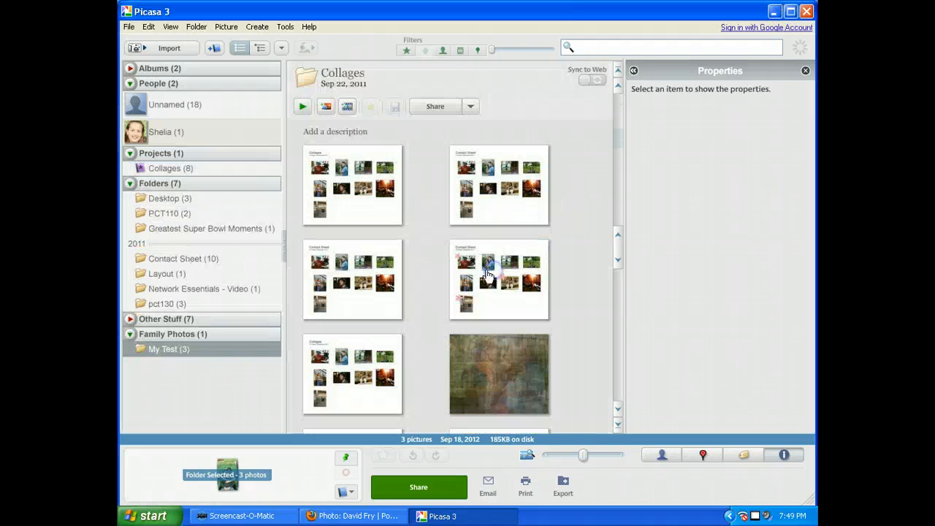
Step: Expand the Family Photos collection and open the My Test folder in it
click(131, 336)
click(130, 334)
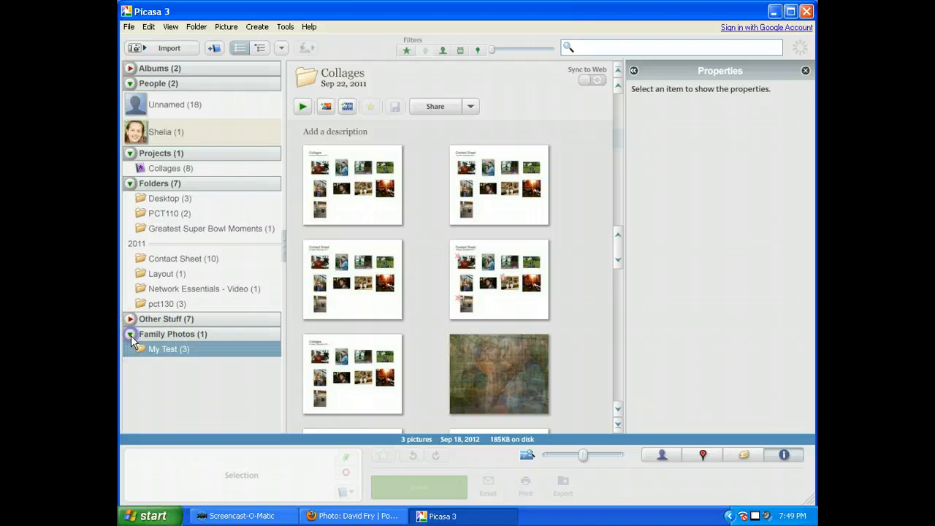
click(169, 355)
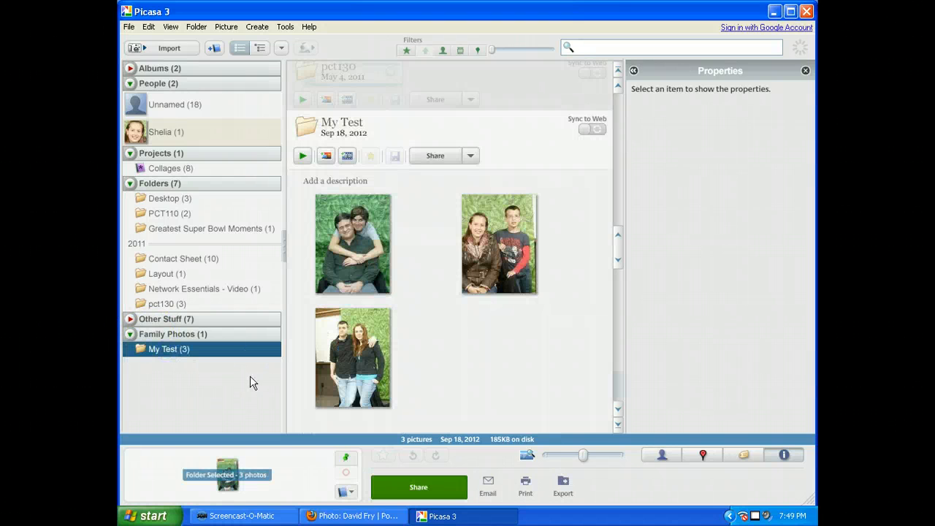
Step: Move the PCT110 folder into the Family Photos collection
right_click(173, 217)
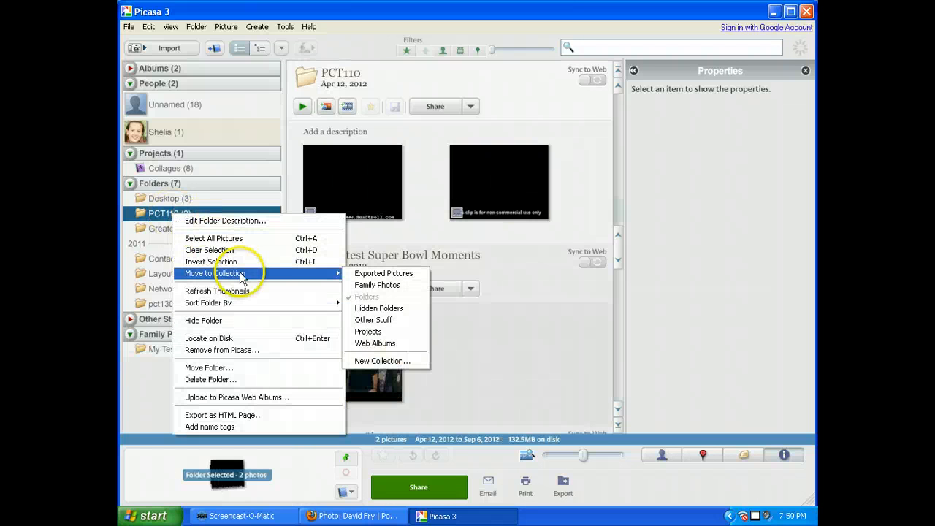
click(377, 285)
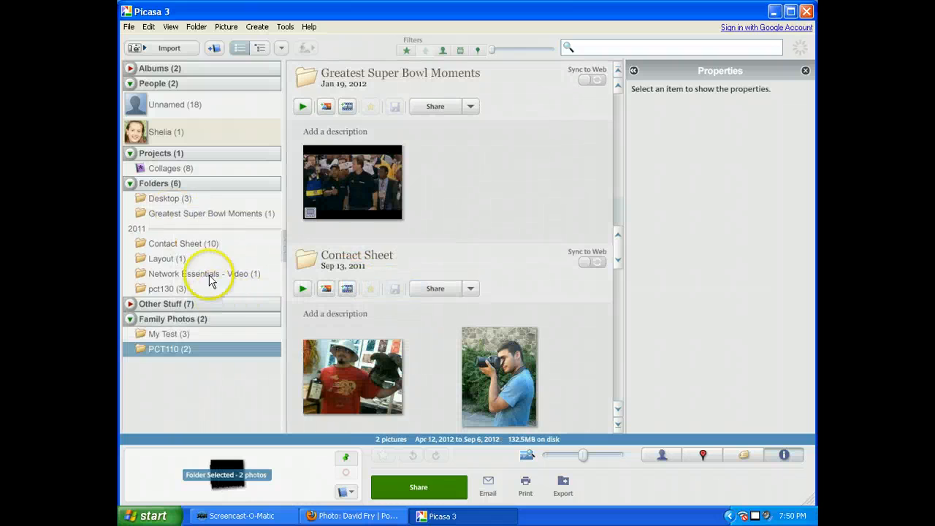
Step: Move the Greatest Super Bowl Moments folder into the Family Photos collection
right_click(177, 213)
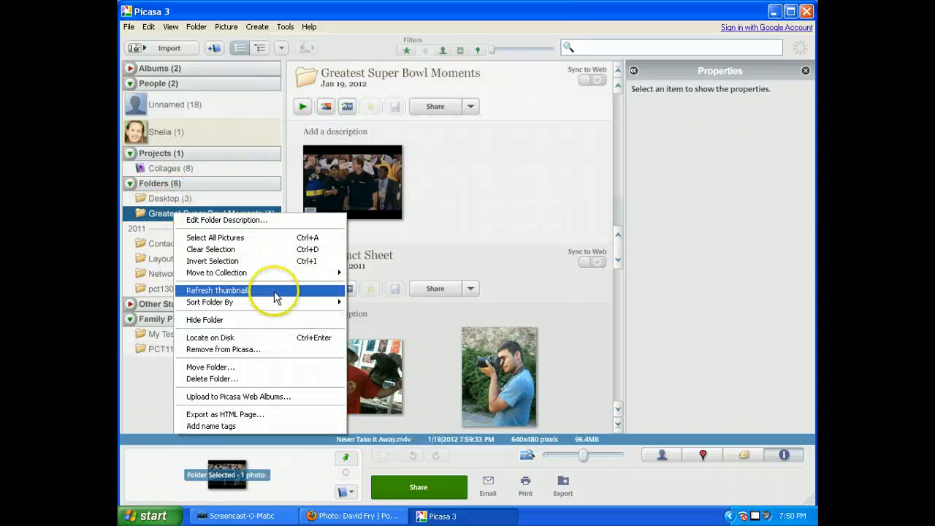
mouse_move(271, 272)
click(356, 283)
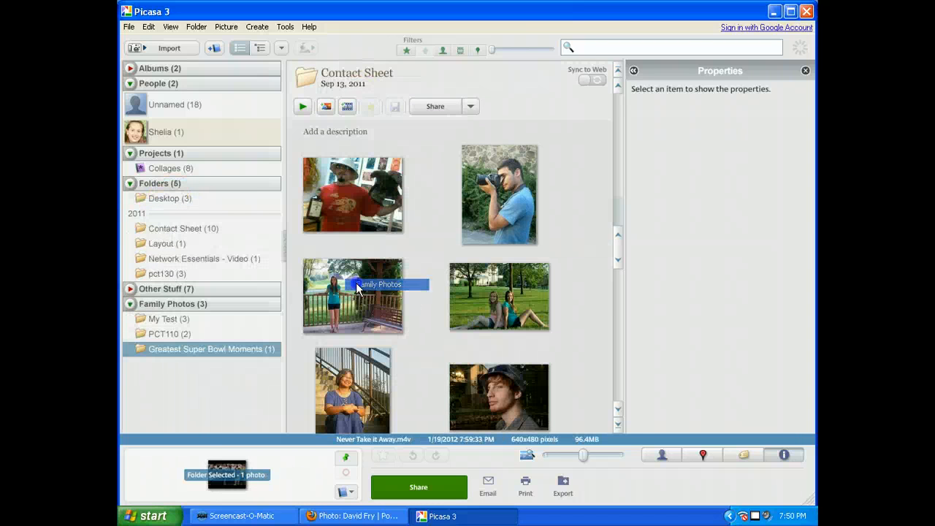
Step: Move the Desktop folder into the Family Photos collection
right_click(179, 263)
right_click(172, 199)
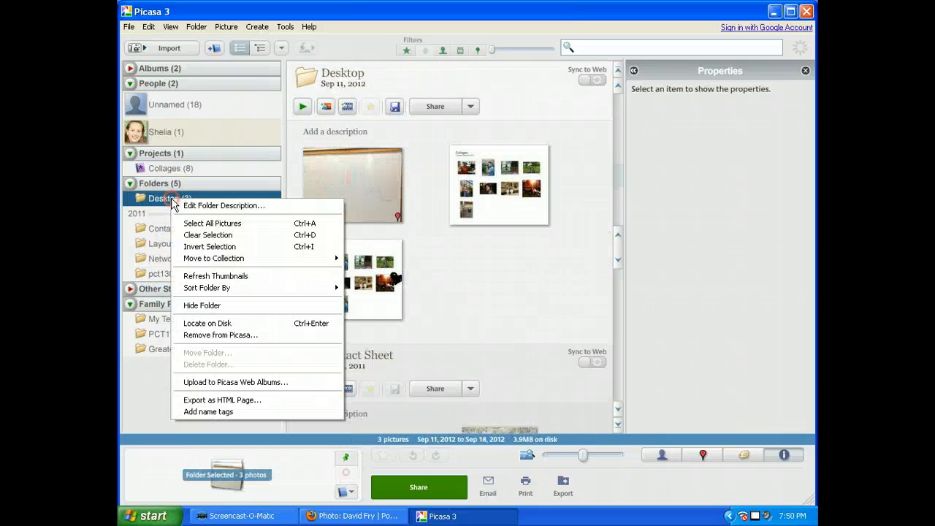
mouse_move(311, 258)
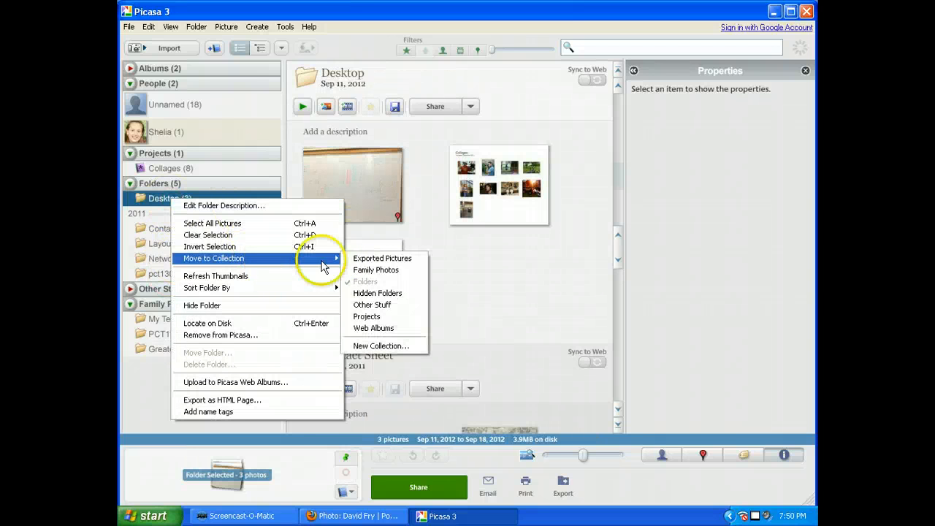
click(360, 270)
click(182, 319)
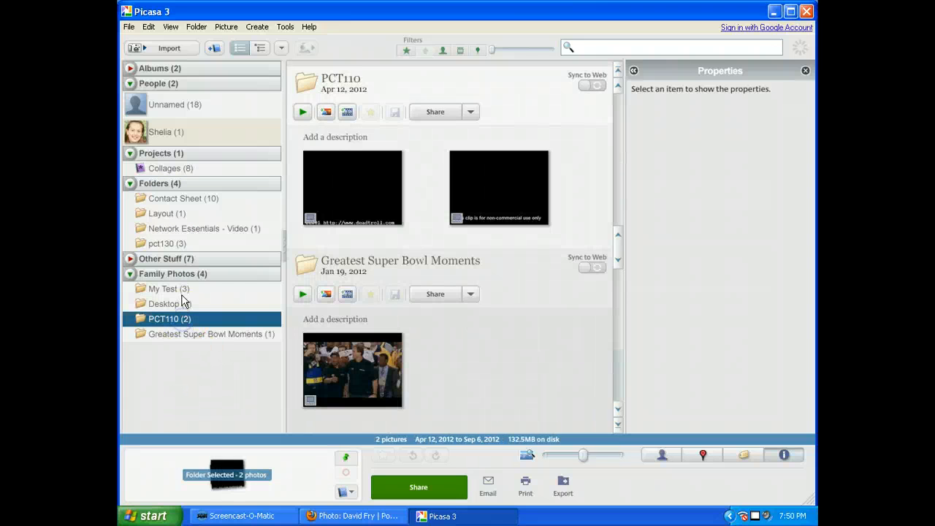
Step: Switch to Firefox and open the fourth portrait of the Portrait Fall 2011 album
click(184, 290)
click(325, 520)
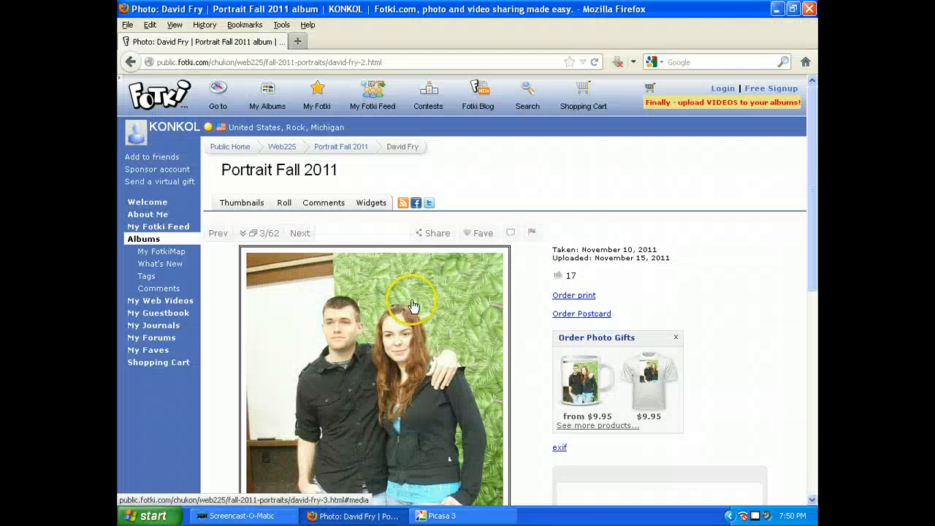
click(132, 62)
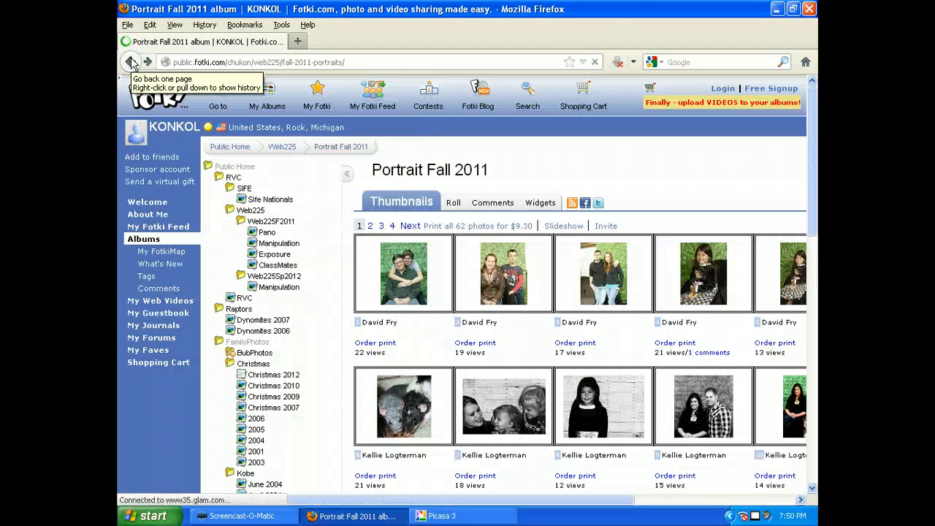
click(672, 275)
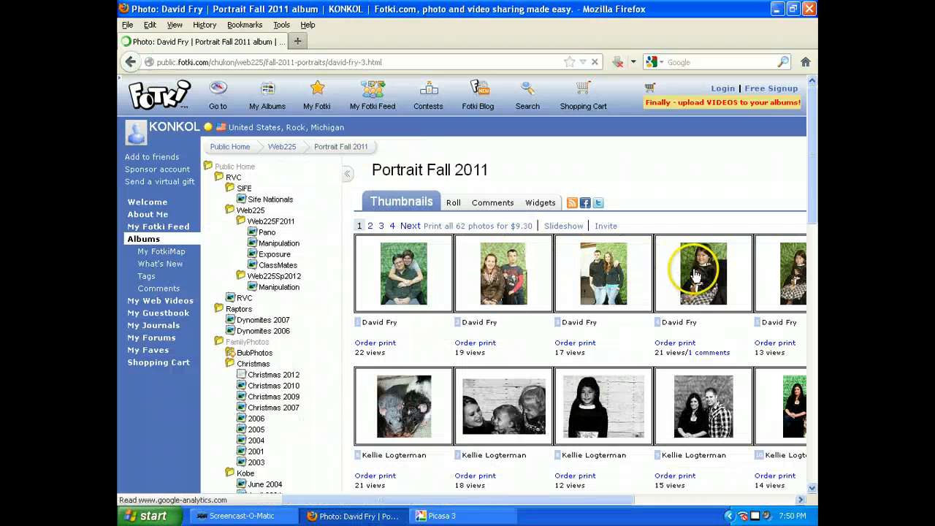
Step: Save the portrait image into the My Test folder under My Documents, then close the downloads list
right_click(445, 332)
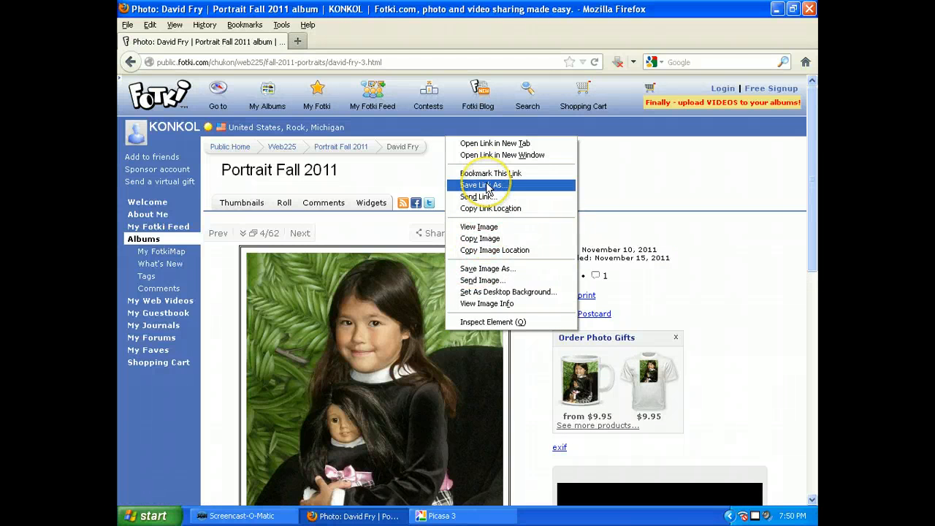
click(488, 268)
click(153, 134)
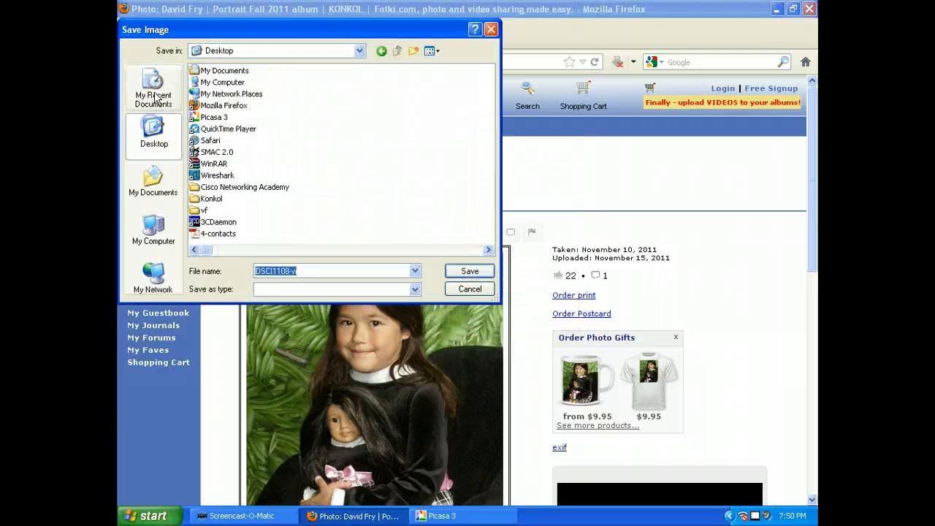
click(154, 91)
click(153, 183)
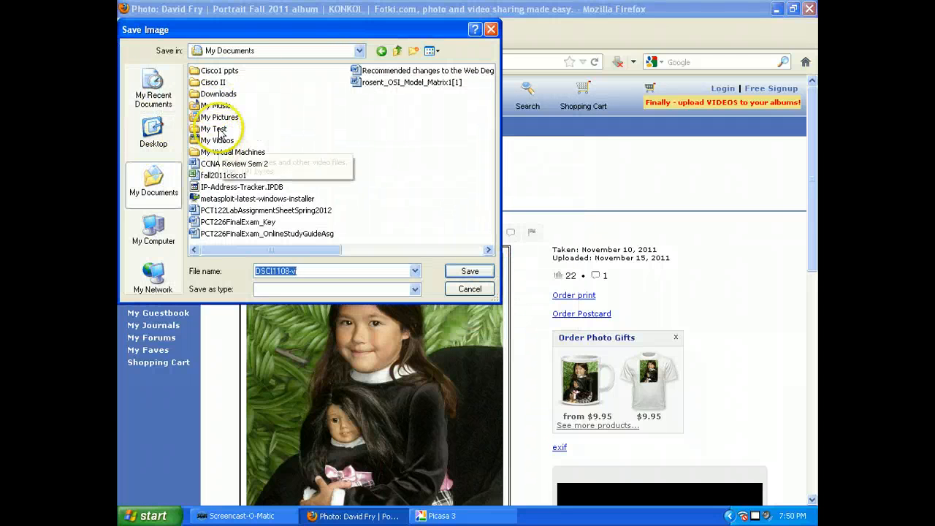
double_click(213, 129)
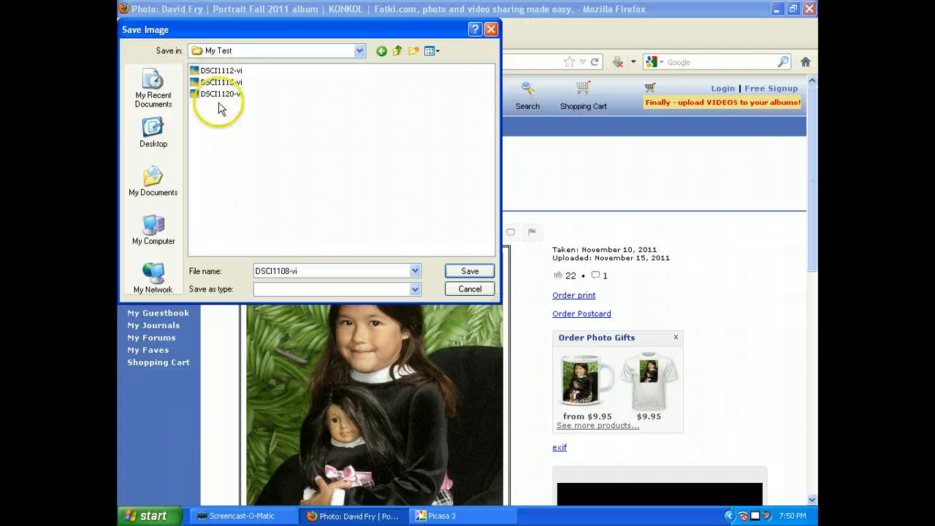
click(420, 517)
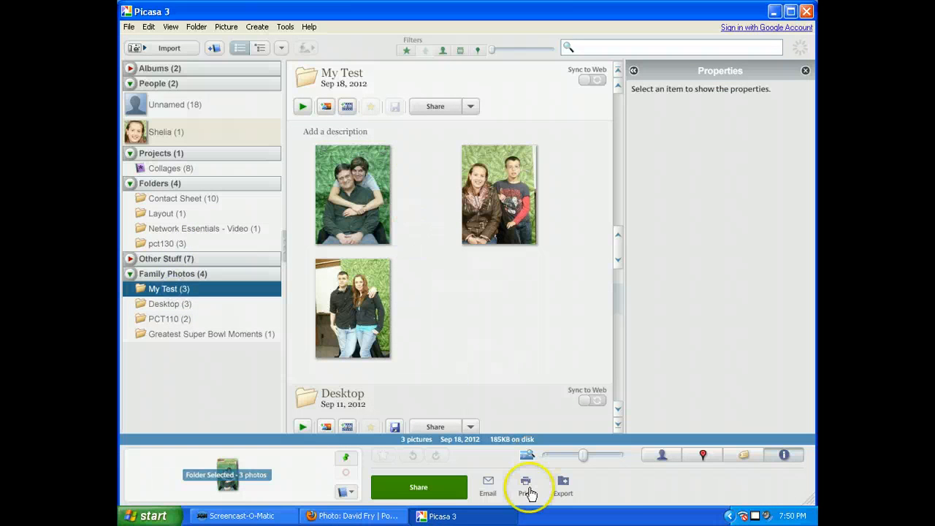
click(395, 517)
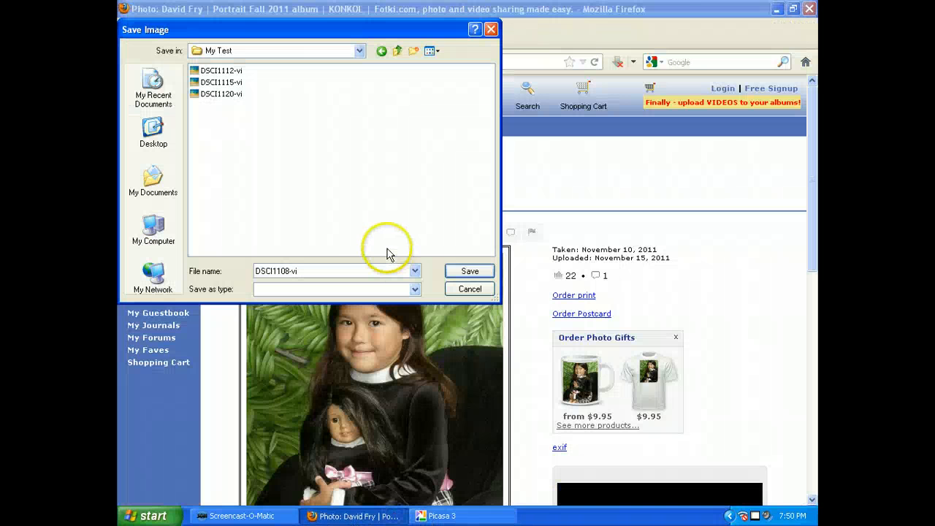
click(471, 268)
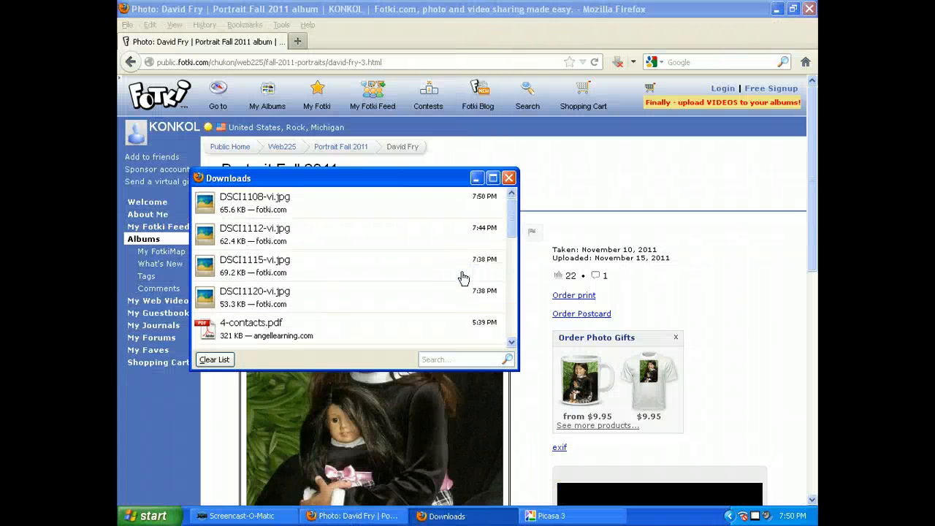
click(508, 178)
Step: Return to Picasa and inspect the newly saved portrait's properties in the My Test folder
click(417, 506)
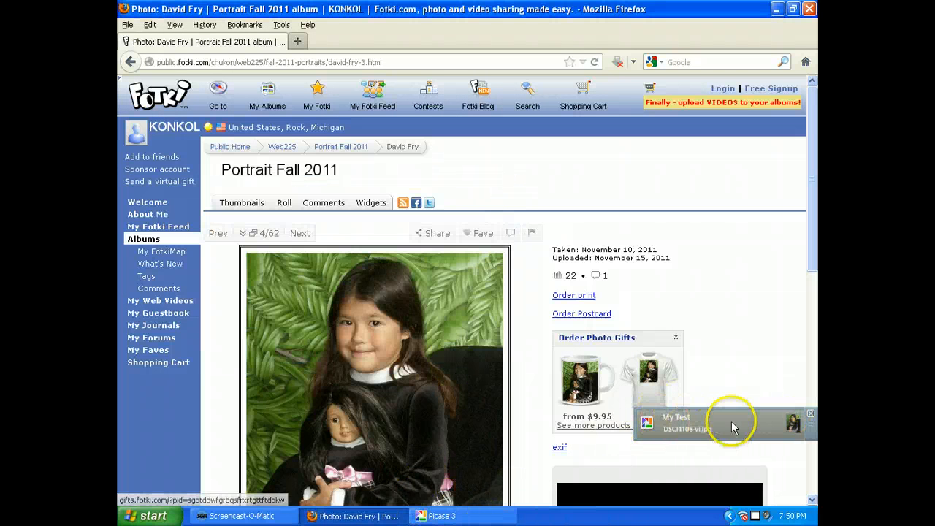
click(420, 512)
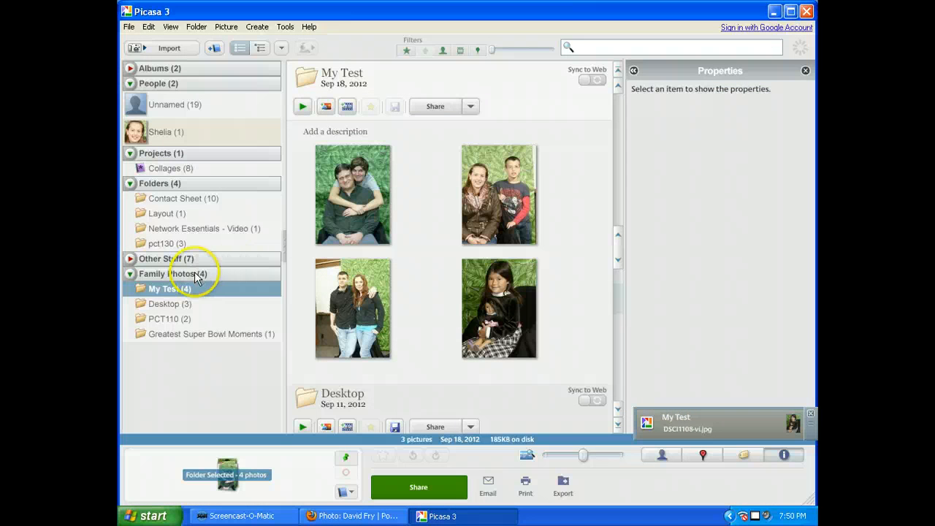
click(475, 300)
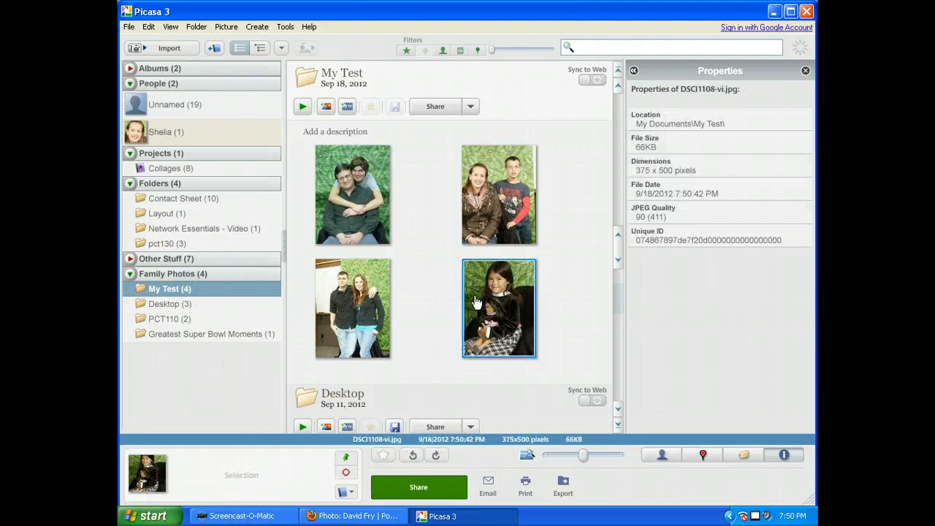